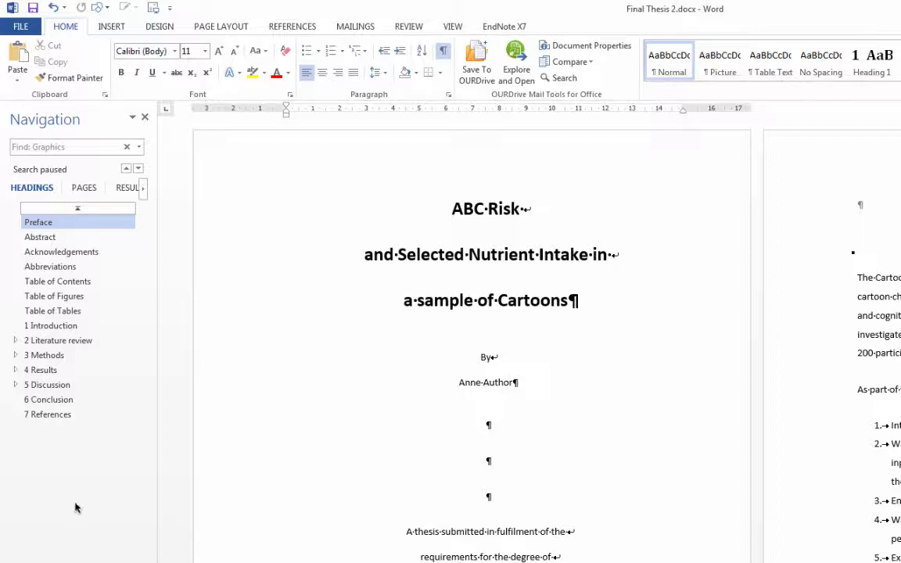
Update the EndNote citations and bibliography in APA 6th style to generate the thesis reference list under the References heading.
left_click(879, 296)
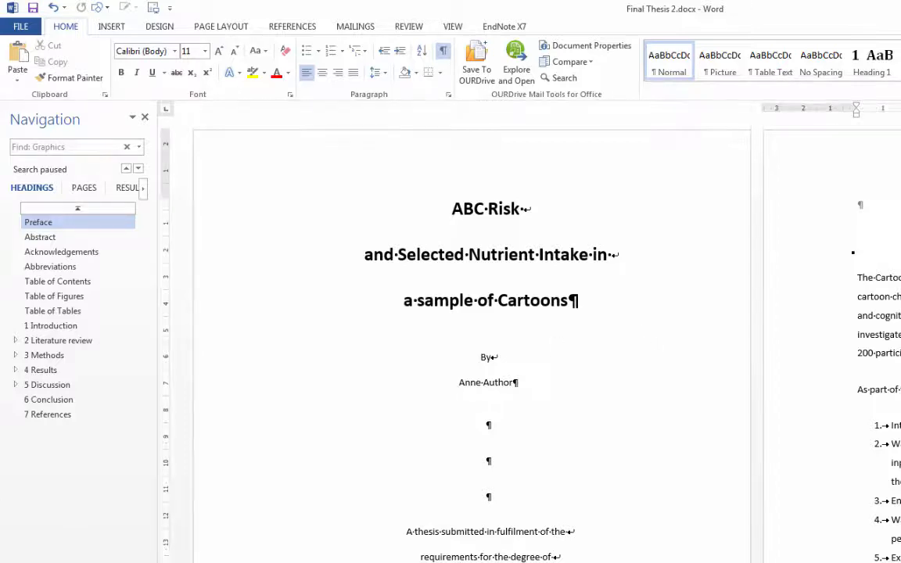
left_click(505, 27)
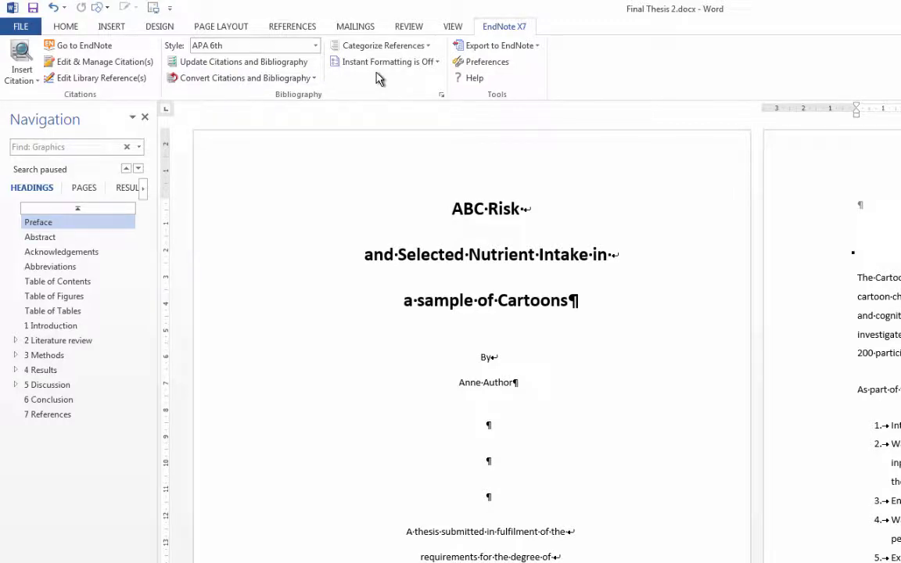
left_click(64, 329)
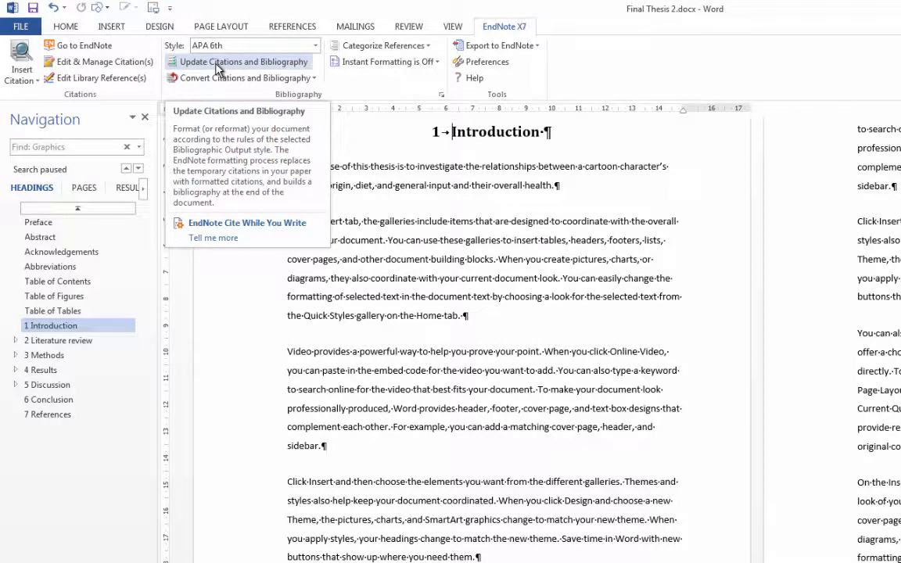
left_click(59, 415)
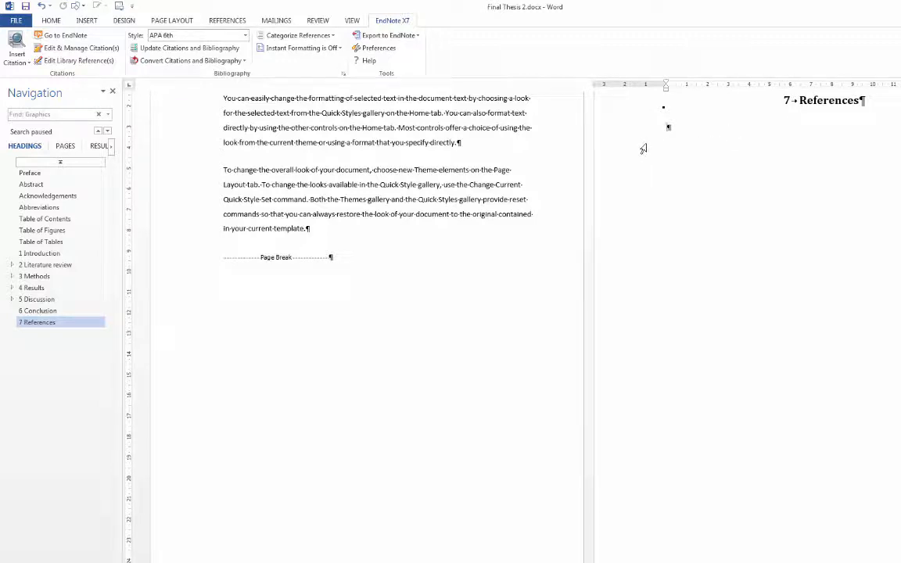
left_click(179, 48)
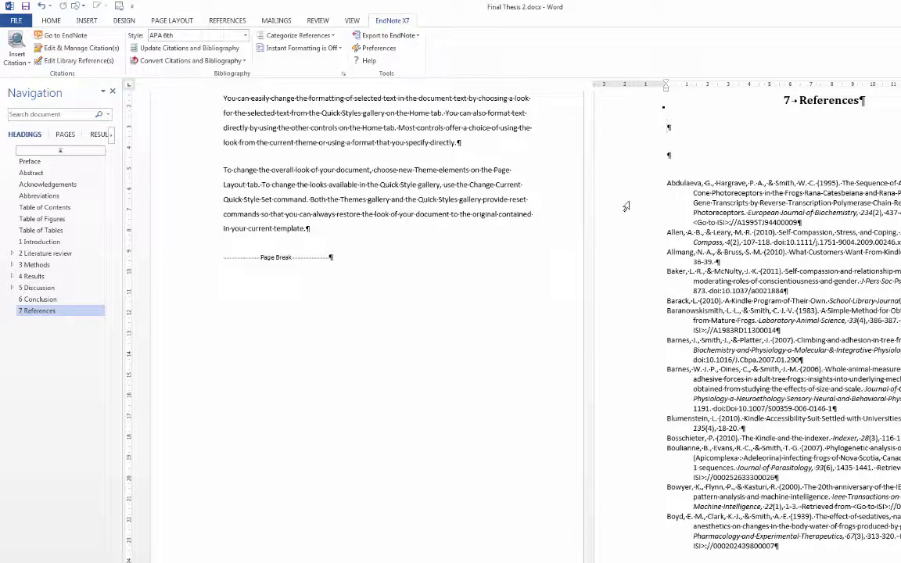
Delete the two empty paragraphs between the References heading and the first bibliography entry.
key("Delete")
key("Delete")
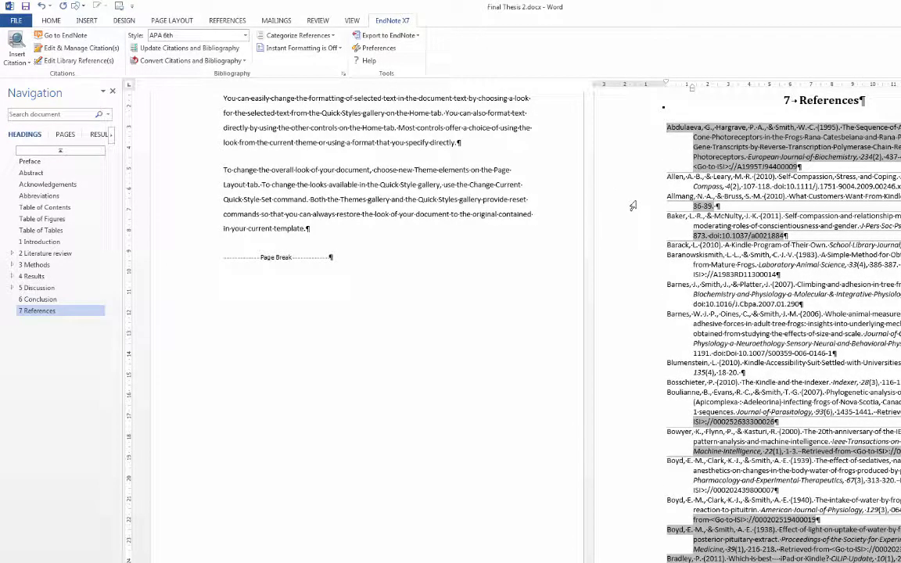
left_click(488, 171)
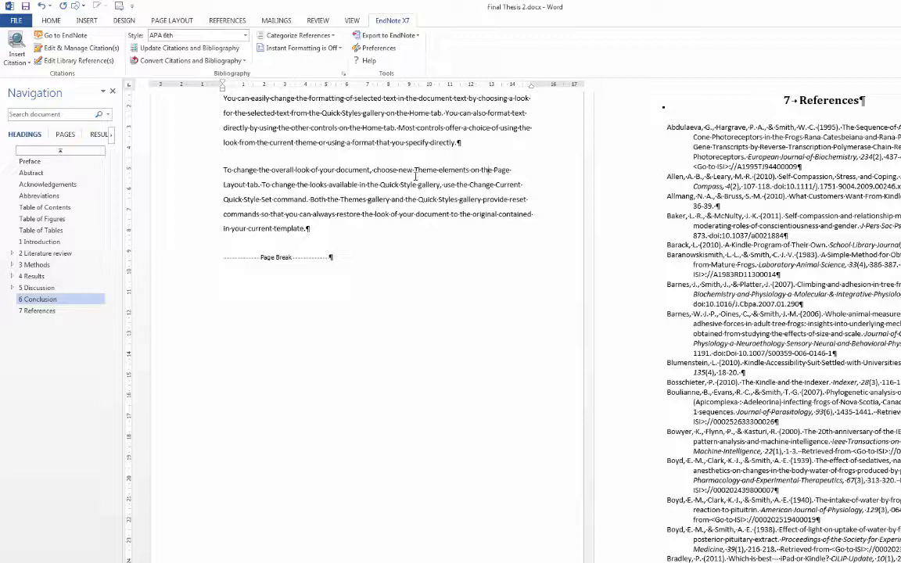
Configure the EndNote bibliography layout with 1.5 Lines line spacing and Single space after each entry.
left_click(343, 73)
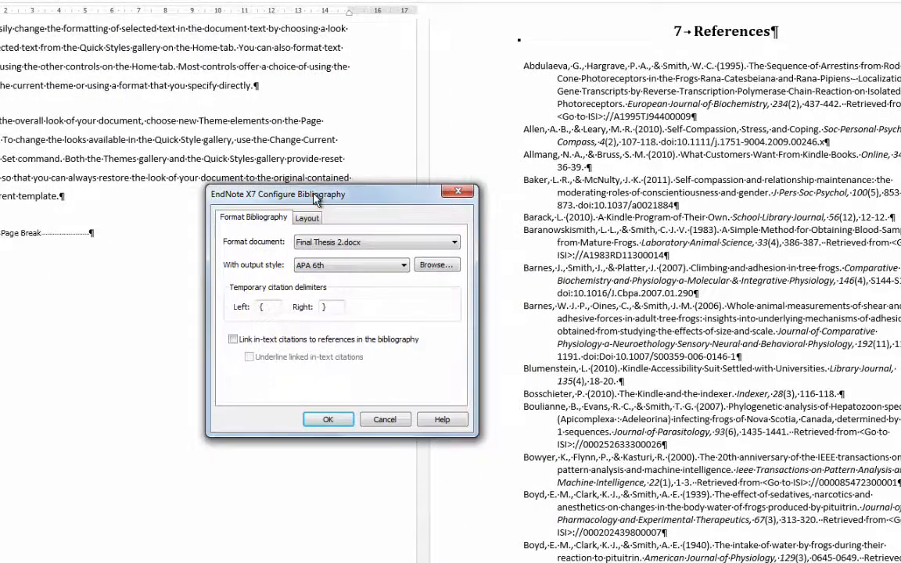
left_click_drag(301, 192, 259, 122)
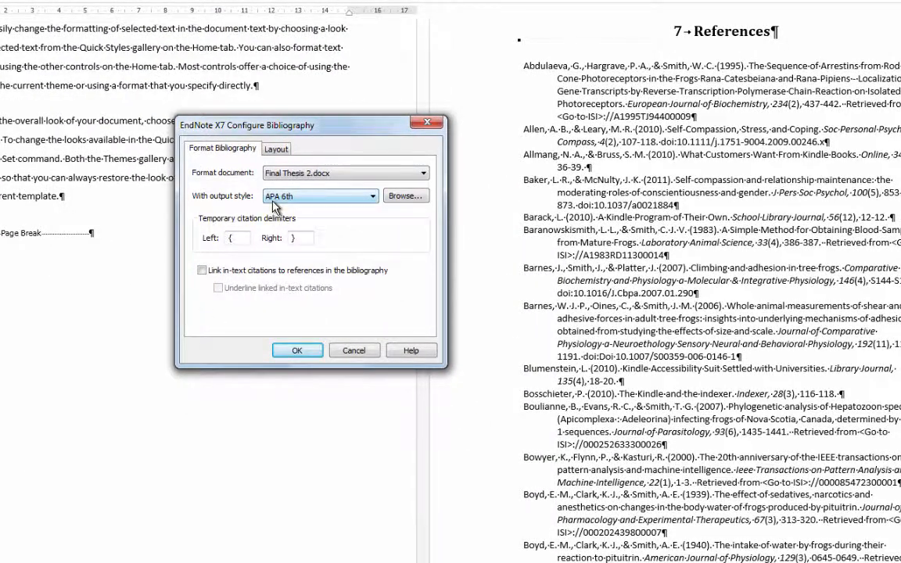
left_click(276, 149)
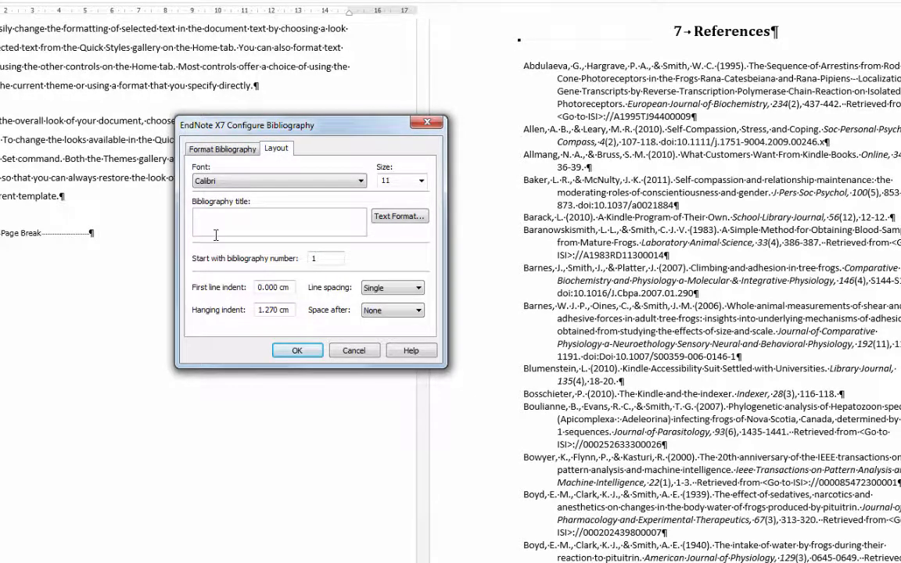
left_click(406, 290)
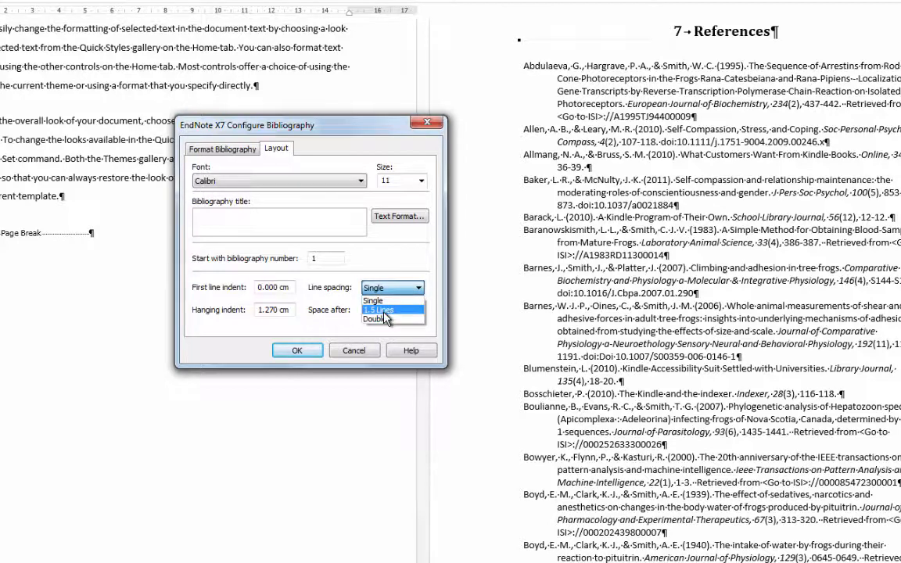
left_click(383, 311)
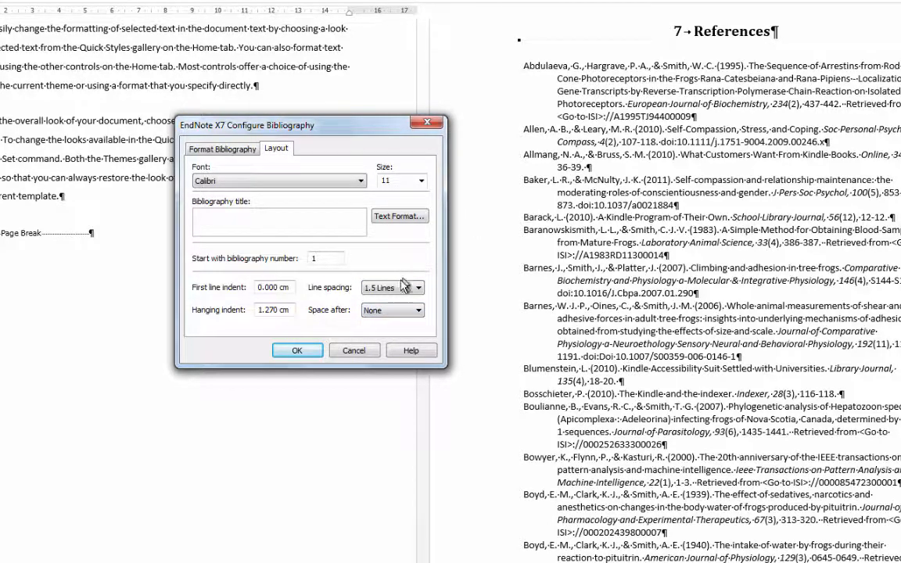
left_click(369, 311)
left_click(378, 333)
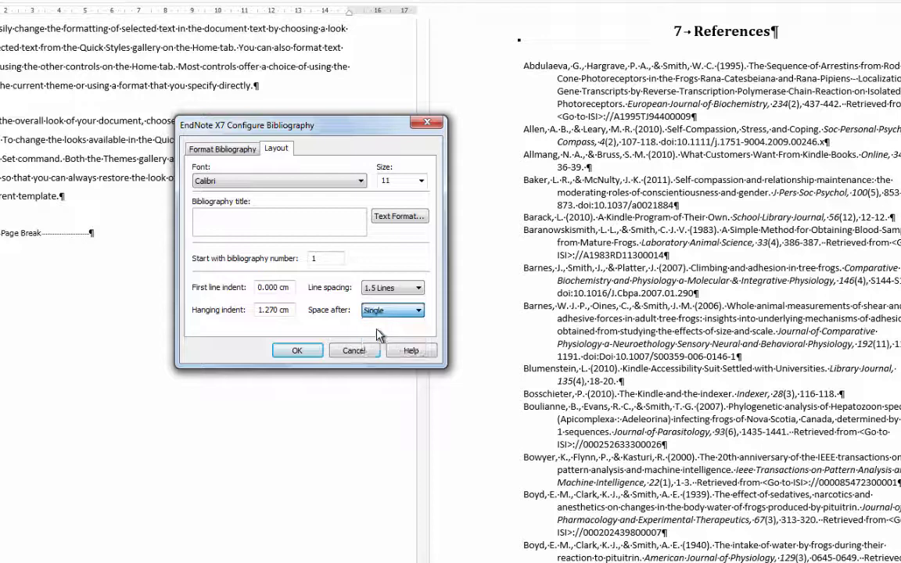
left_click(298, 352)
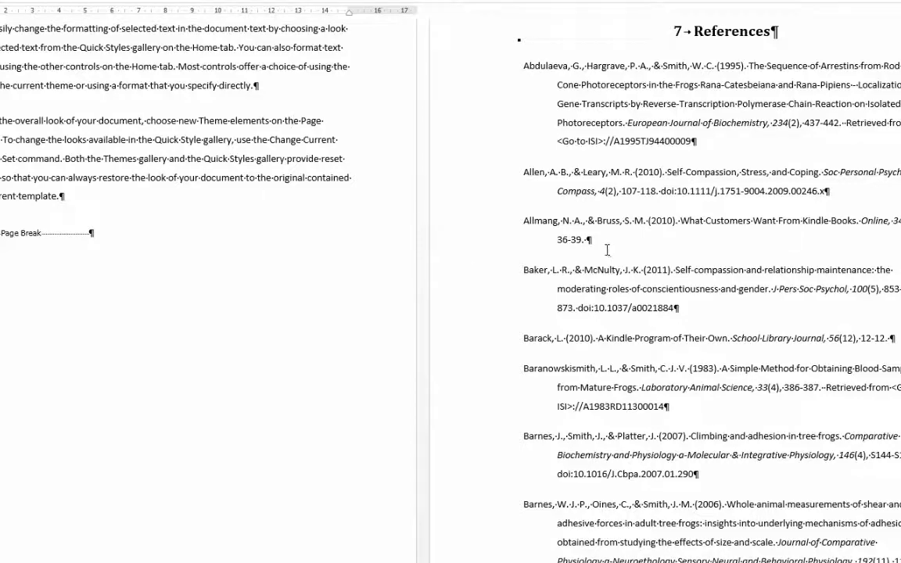
Examine the reference list page by page, checking the entry spacing and the reference details.
scroll(607, 249, "down", 8)
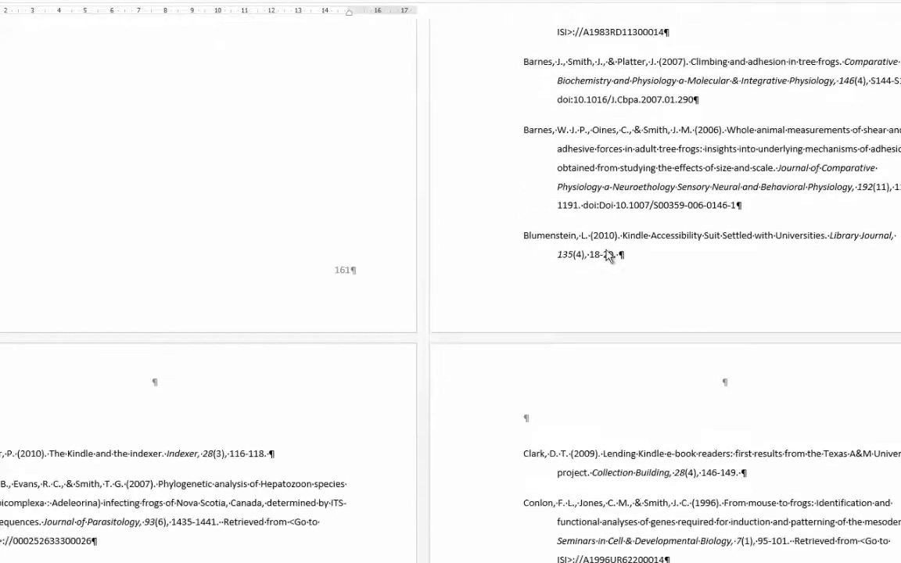
scroll(609, 257, "down", 10)
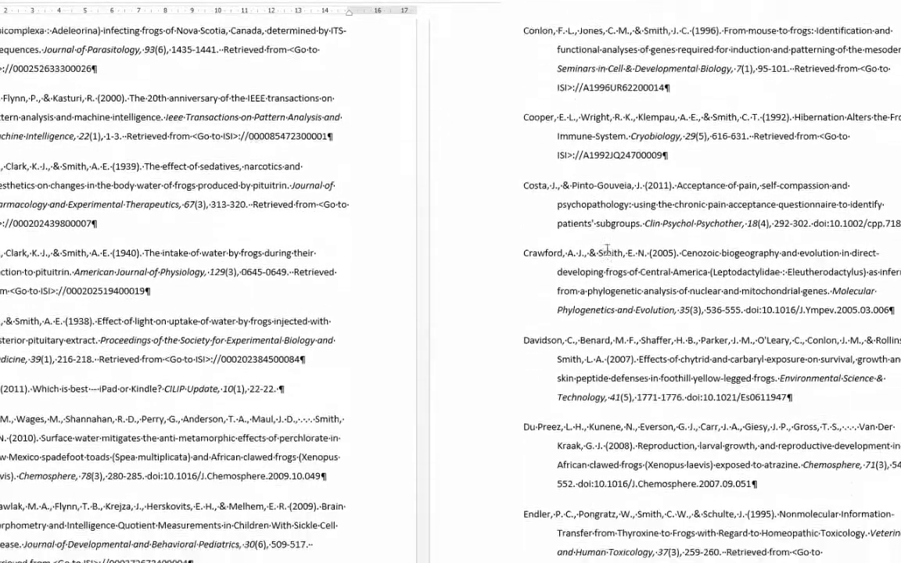
scroll(607, 250, "down", 3)
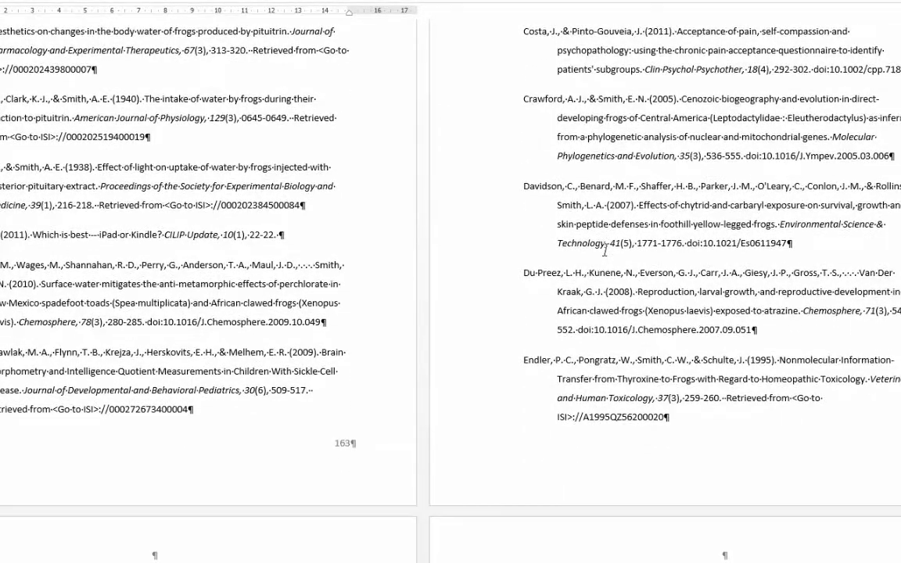
scroll(606, 252, "down", 6)
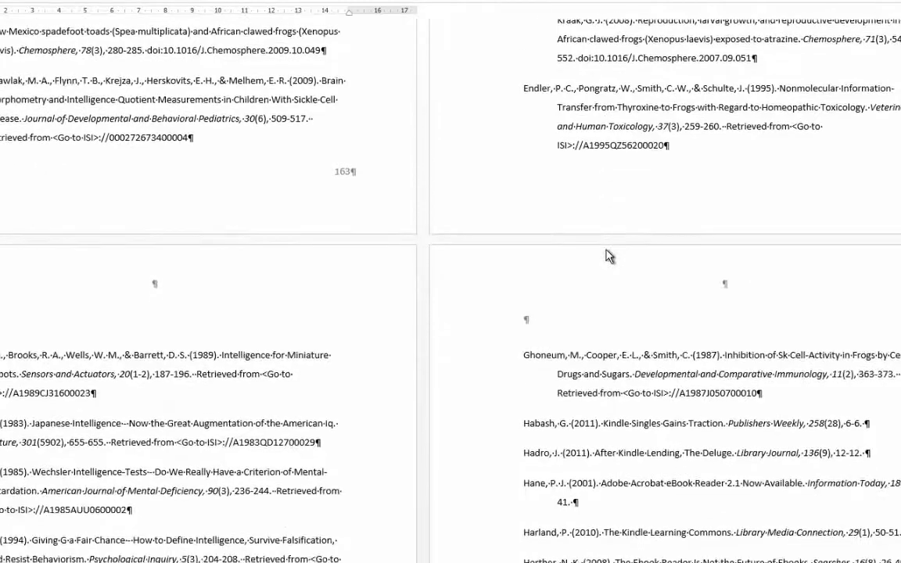
scroll(608, 256, "down", 5)
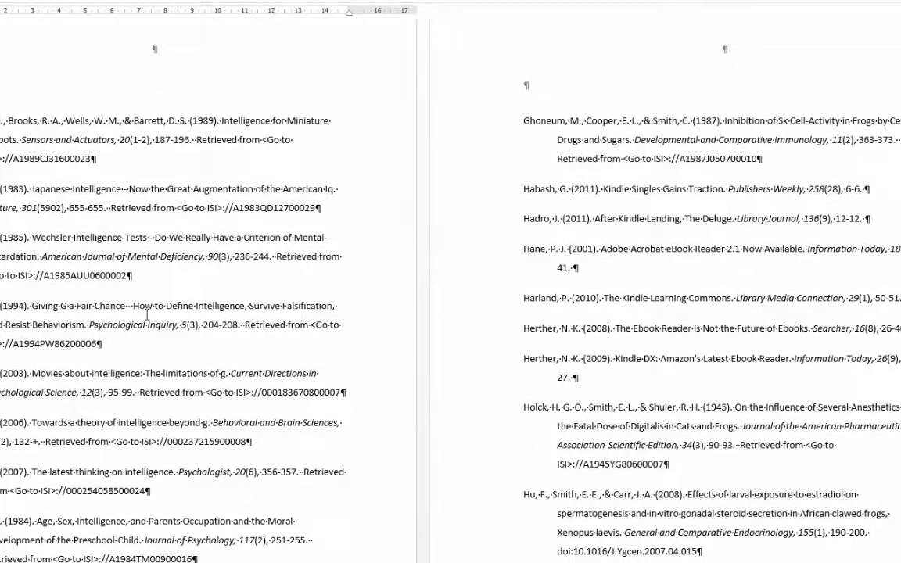
scroll(150, 336, "down", 10)
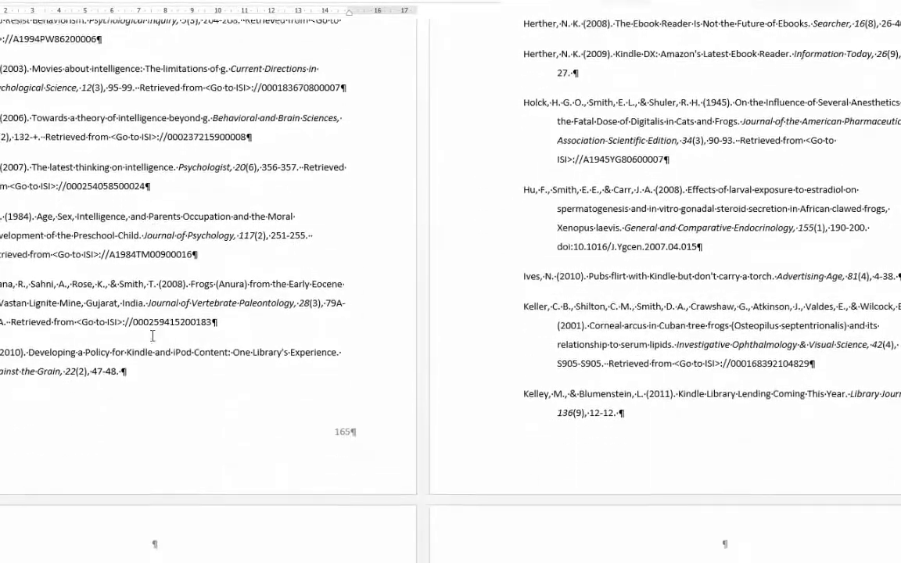
scroll(151, 342, "down", 10)
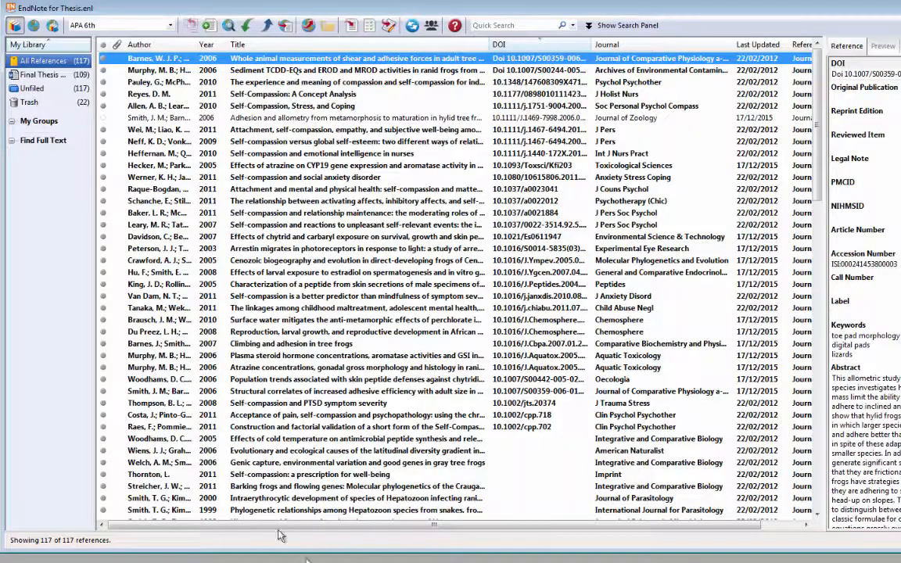
In EndNote's Final Thesis group, remove the "Doi" prefix from the DOI of the 2006 "Whole animal measurements of shear and adhesive forces" reference.
left_click(31, 75)
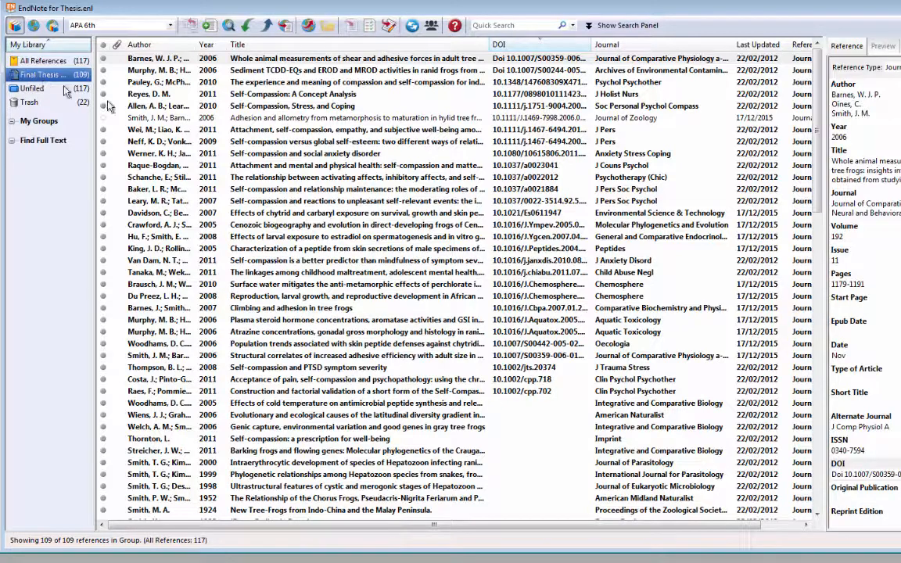
left_click(458, 59)
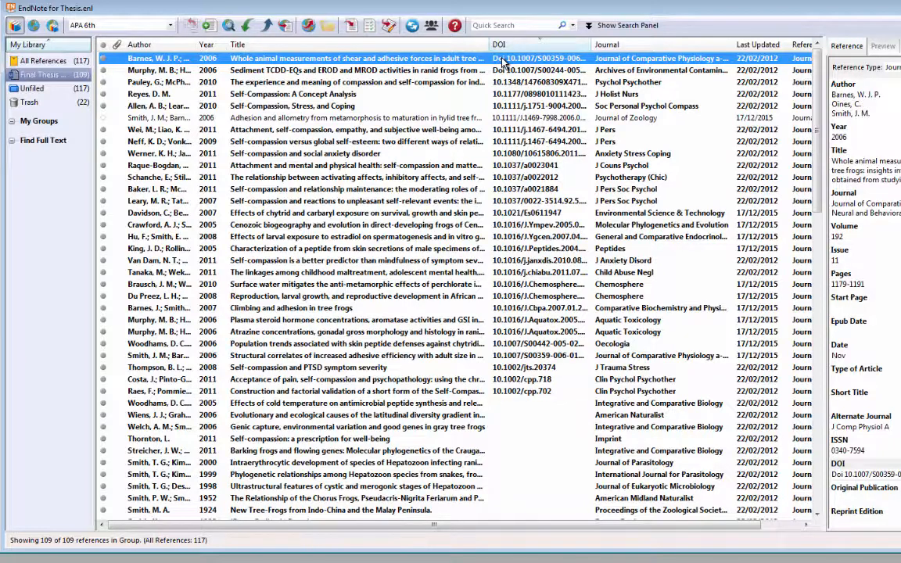
left_click(845, 477)
key("BackSpace")
key("BackSpace")
key("BackSpace")
key("BackSpace")
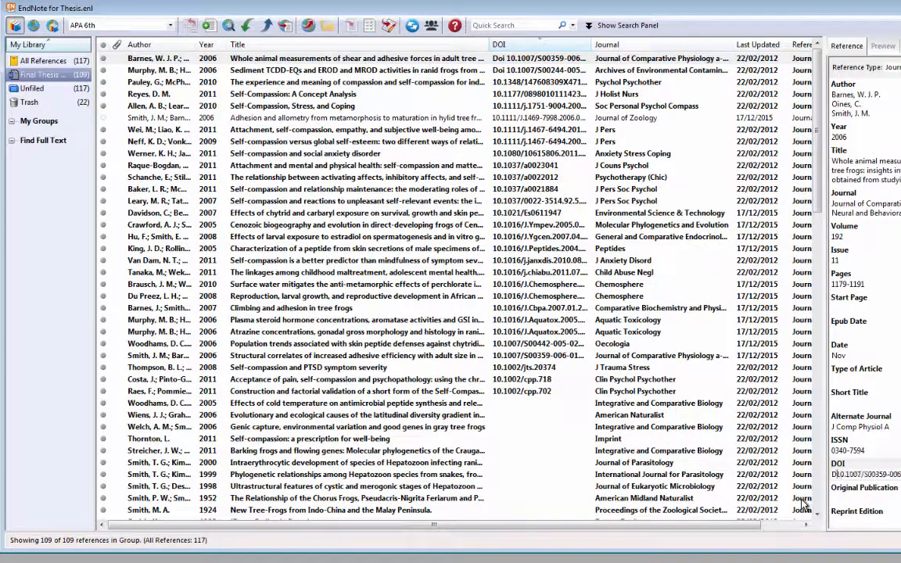
Remove the "Doi" prefix from the DOI of the 2006 "Sediment TCDD-EQs and EROD and MROD activities" reference.
left_click(516, 66)
left_click(516, 71)
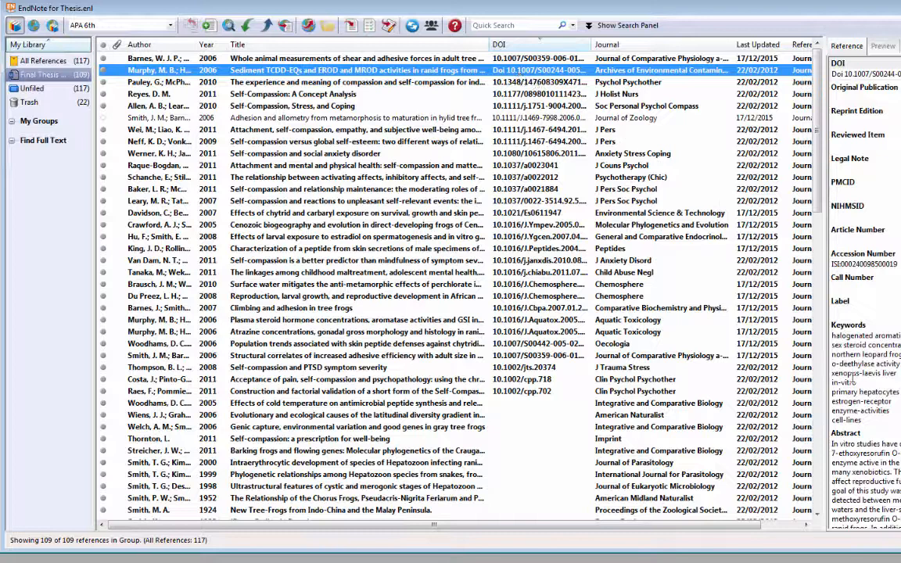
left_click(847, 73)
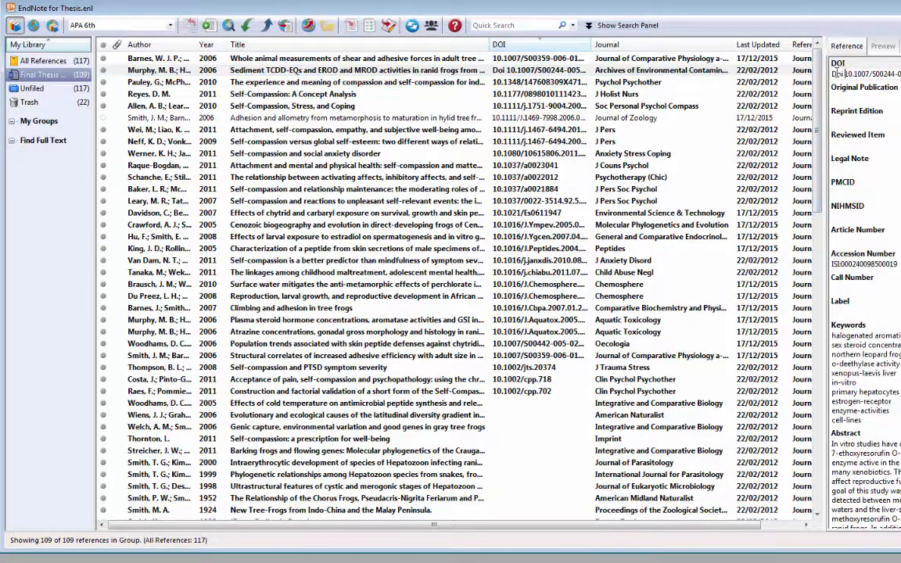
key("BackSpace")
key("BackSpace")
key("BackSpace")
key("BackSpace")
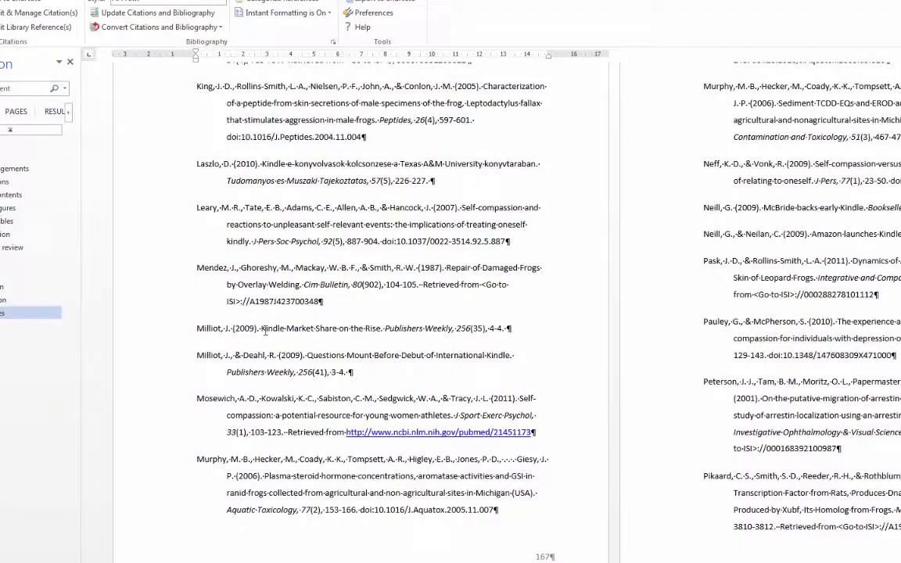
Switch to Word and update the citations and bibliography with the corrected references, checking the first pages of the list.
key("ctrl+a")
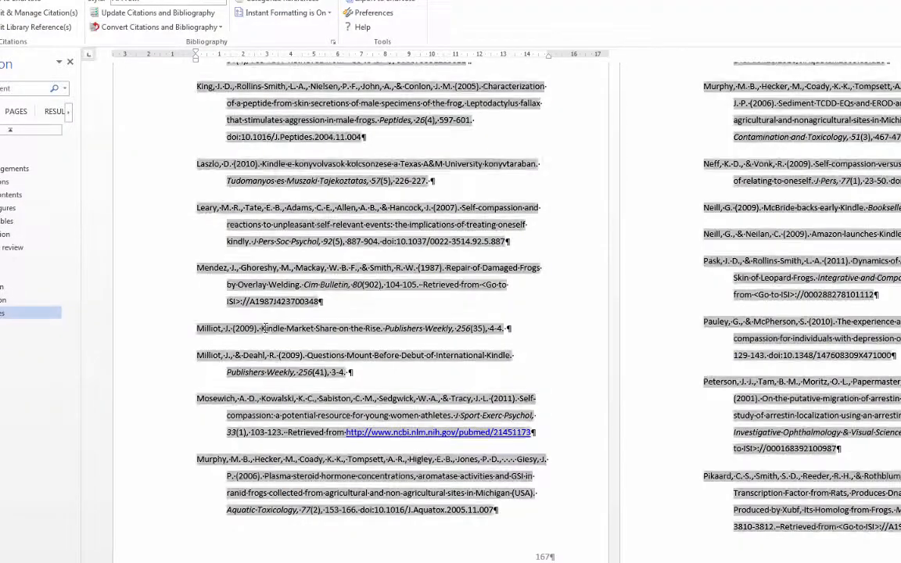
left_click(121, 17)
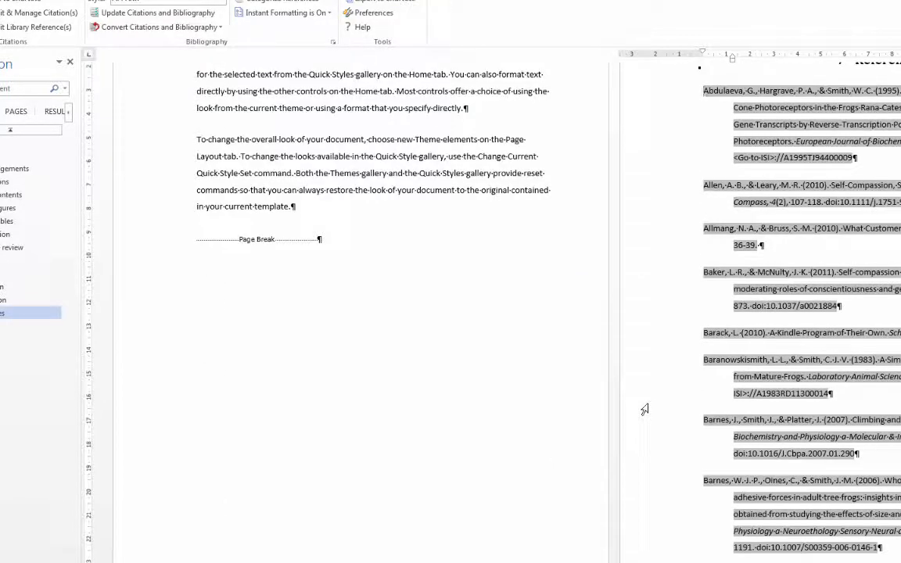
scroll(645, 409, "down", 10)
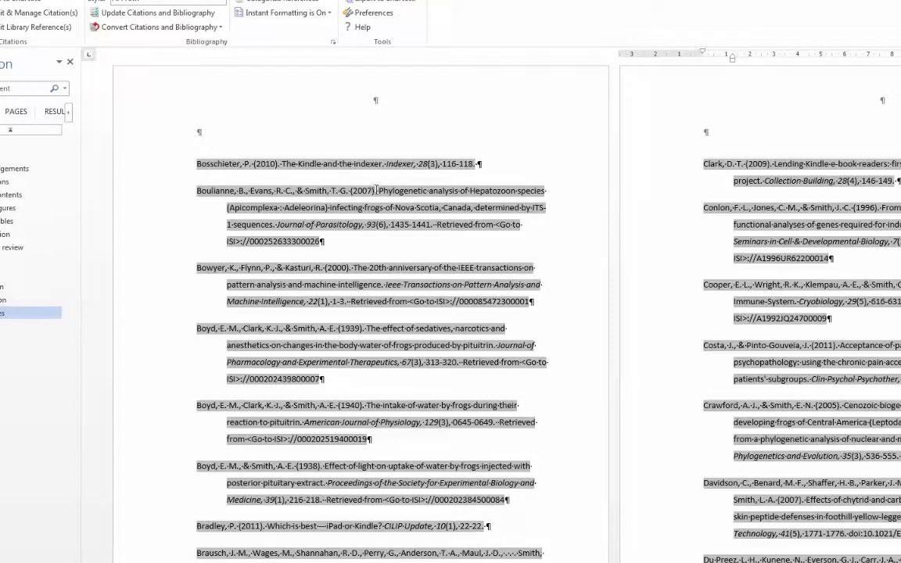
scroll(377, 190, "up", 8)
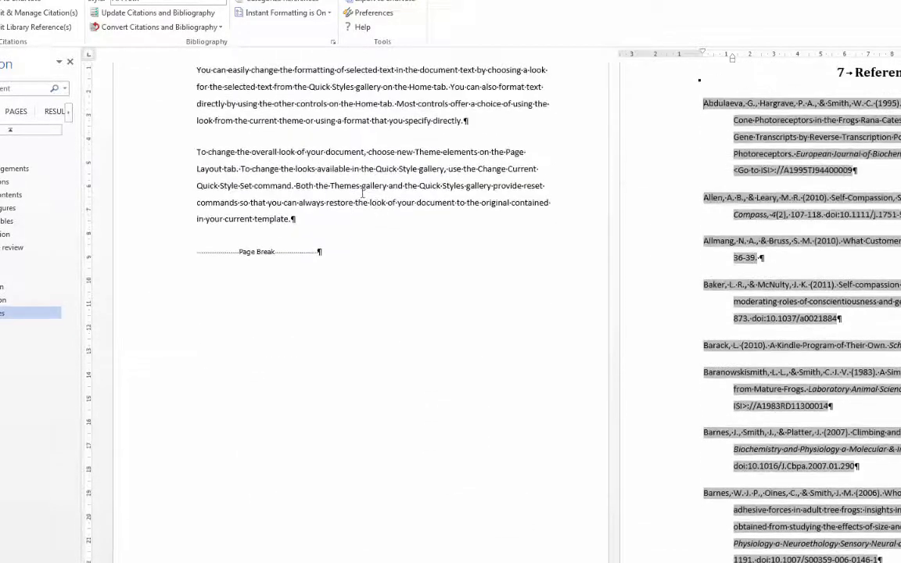
Go to the end of the References chapter and insert a page break in the empty paragraph after the last reference.
left_click(28, 313)
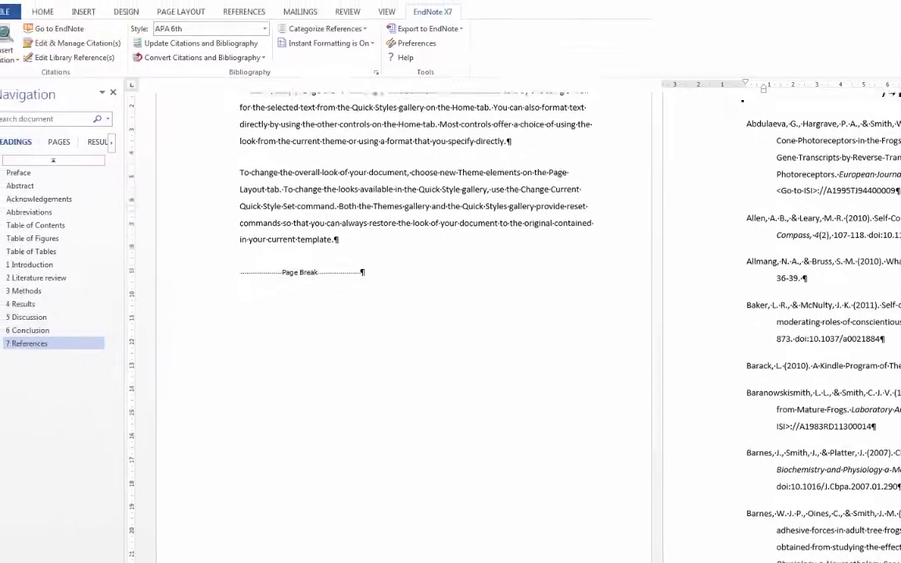
scroll(509, 313, "down", 5)
scroll(419, 329, "down", 15)
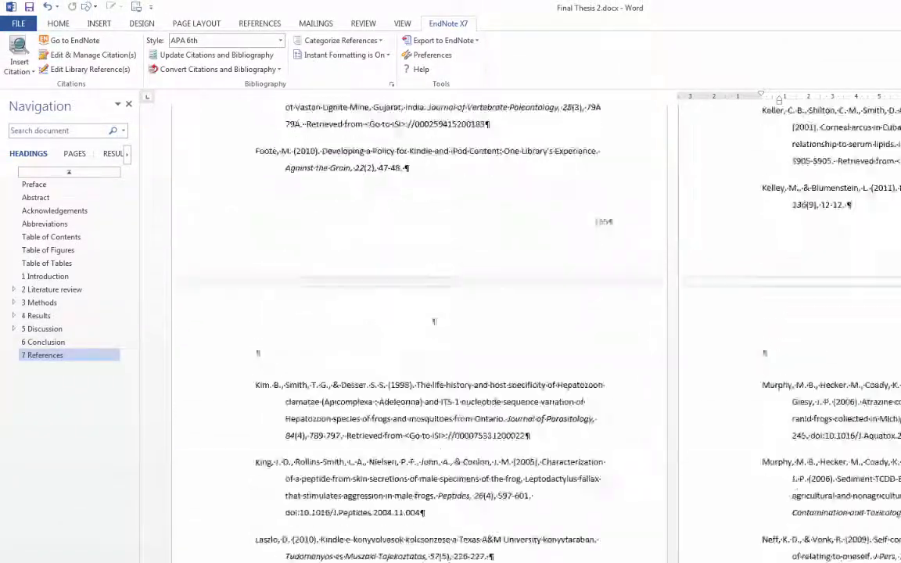
scroll(419, 328, "down", 15)
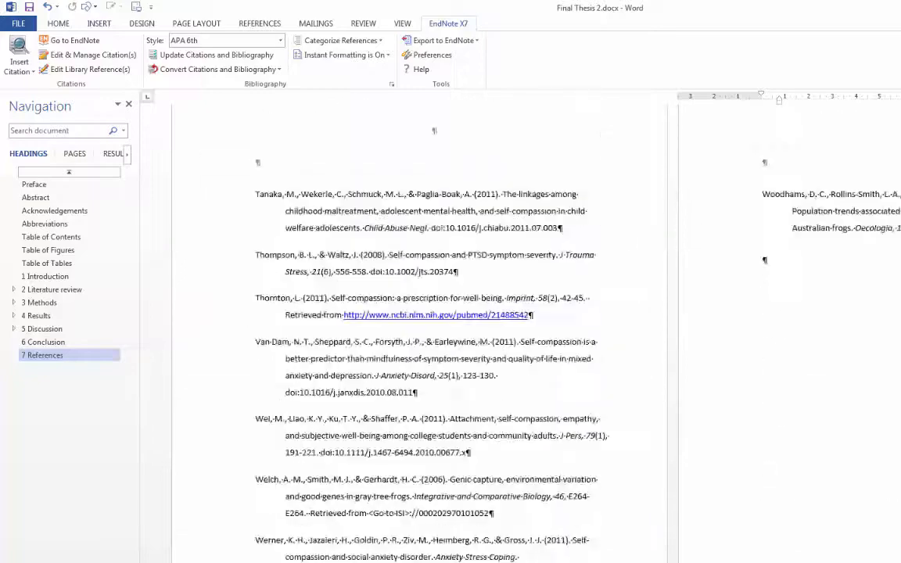
left_click(742, 175)
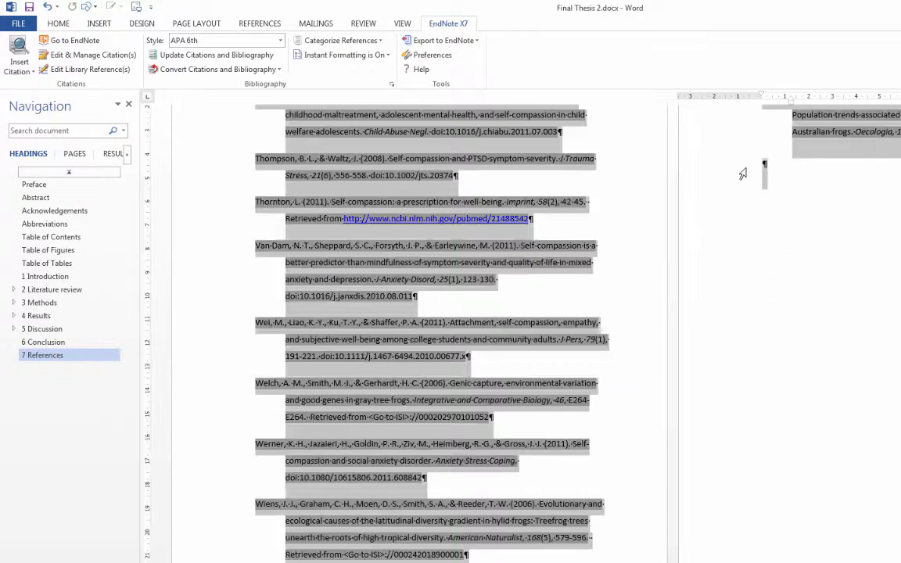
left_click(767, 172)
scroll(770, 194, "down", 3)
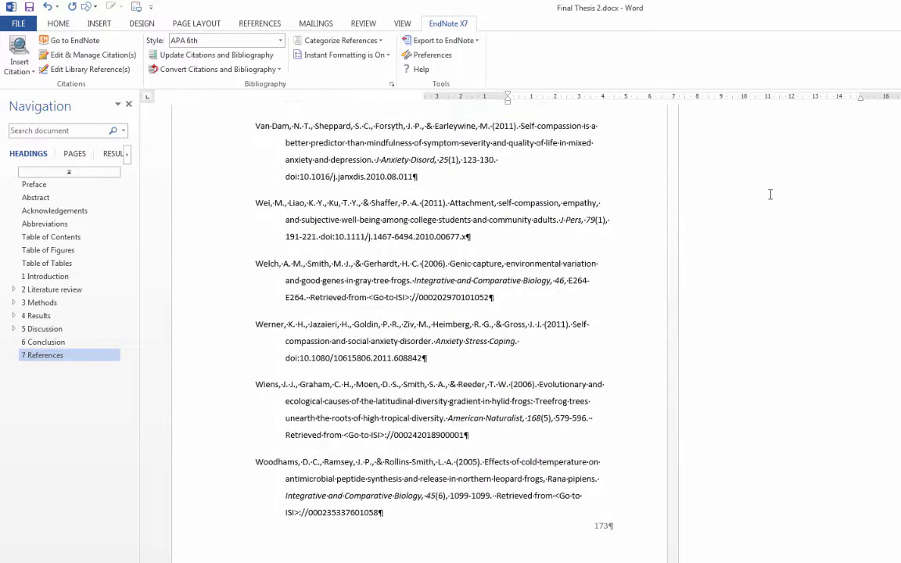
Insert the text from the file 8. Appendices.docx on the new page and check the start of the Appendices chapter.
left_click(92, 24)
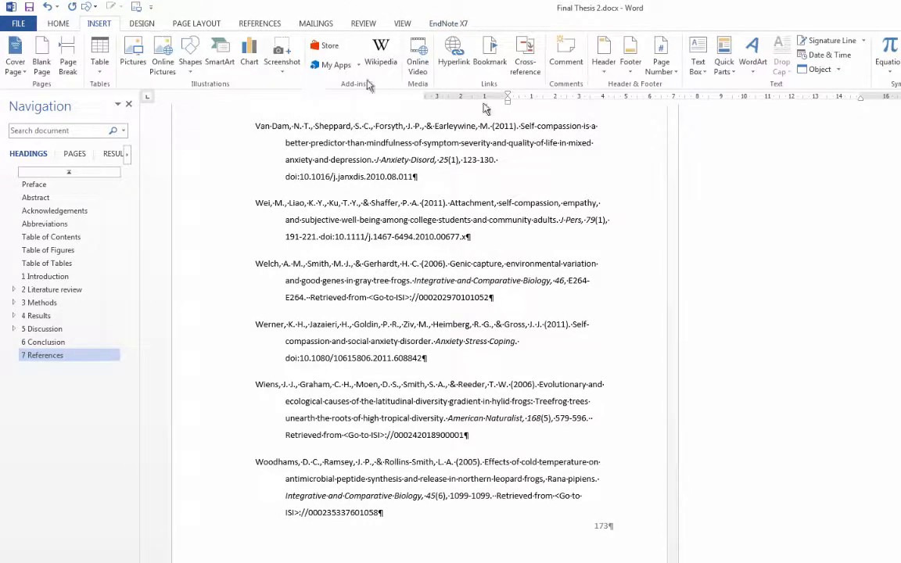
left_click(838, 71)
left_click(833, 98)
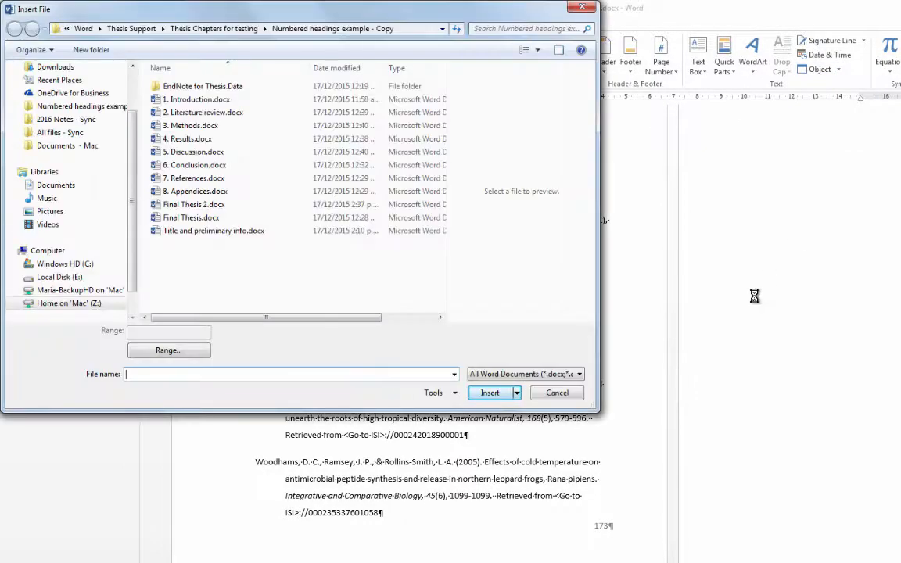
left_click_drag(188, 191, 380, 366)
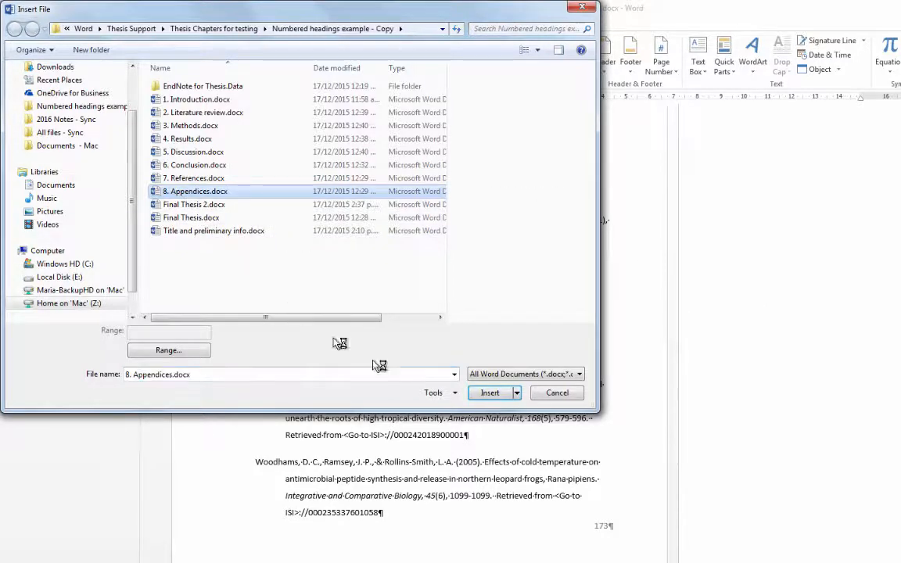
left_click(492, 393)
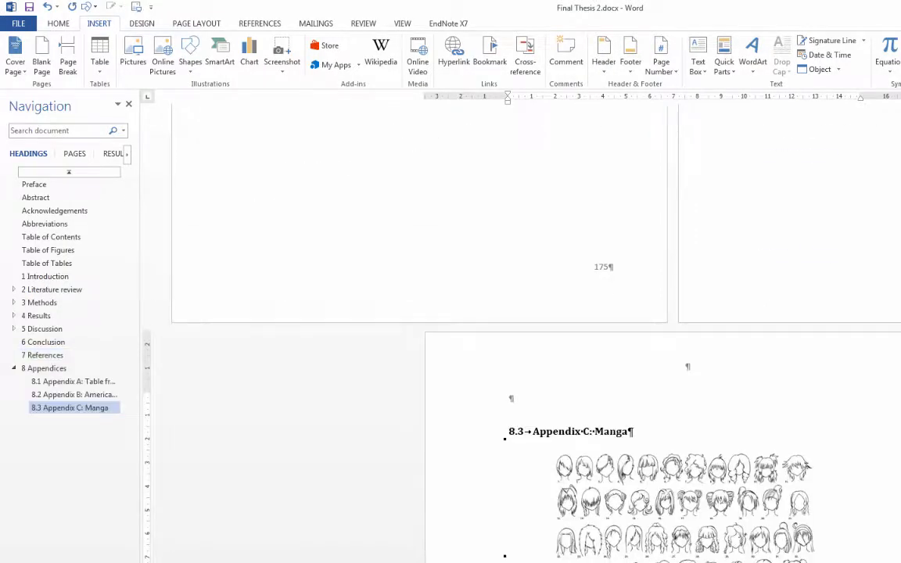
scroll(500, 344, "up", 8)
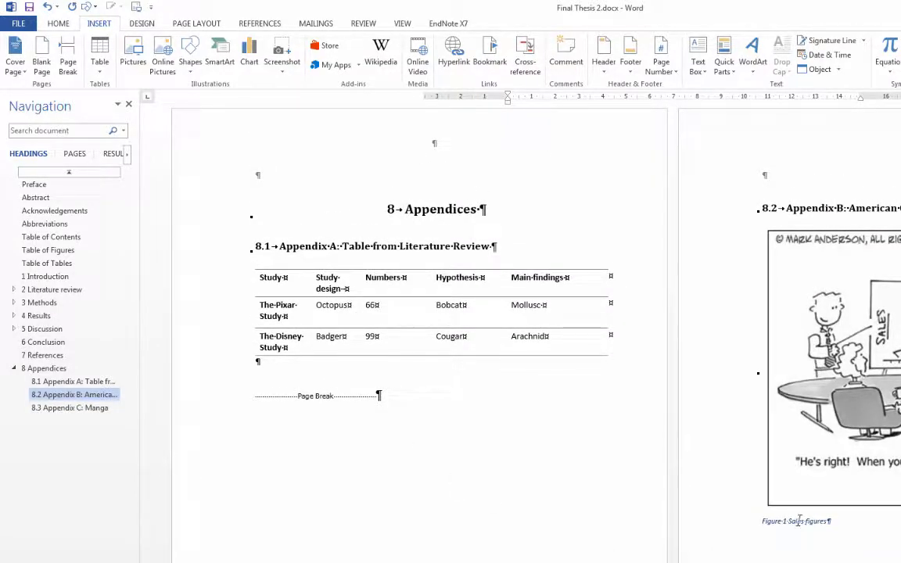
Select all instances of the Caption style and update their fields to renumber the captions, checking the figure caption in Appendix B.
left_click(56, 23)
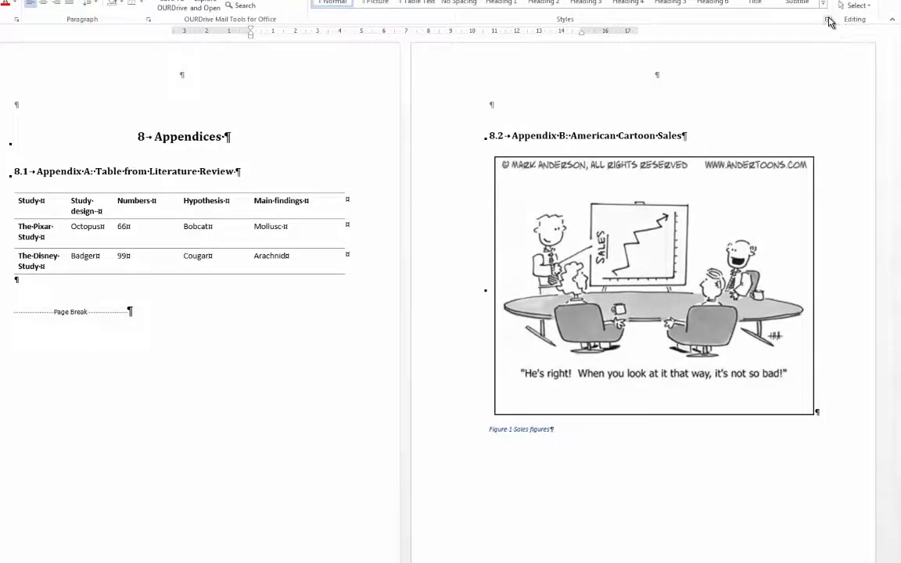
left_click(827, 19)
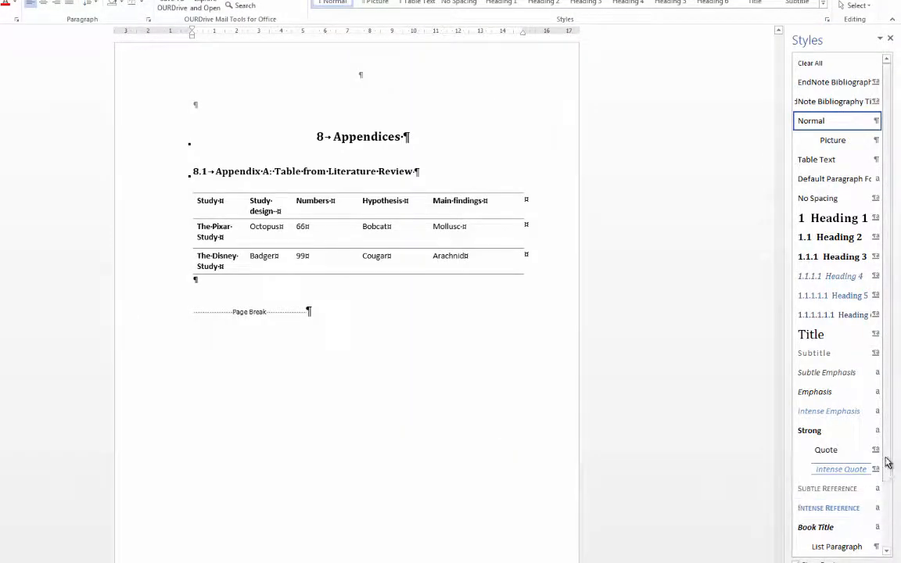
scroll(889, 469, "down", 2)
left_click(876, 489)
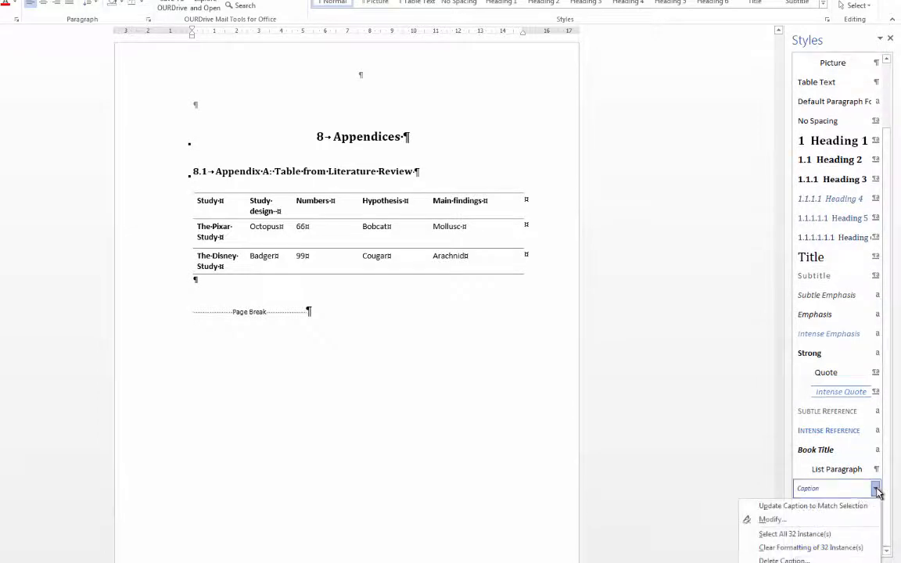
left_click(782, 535)
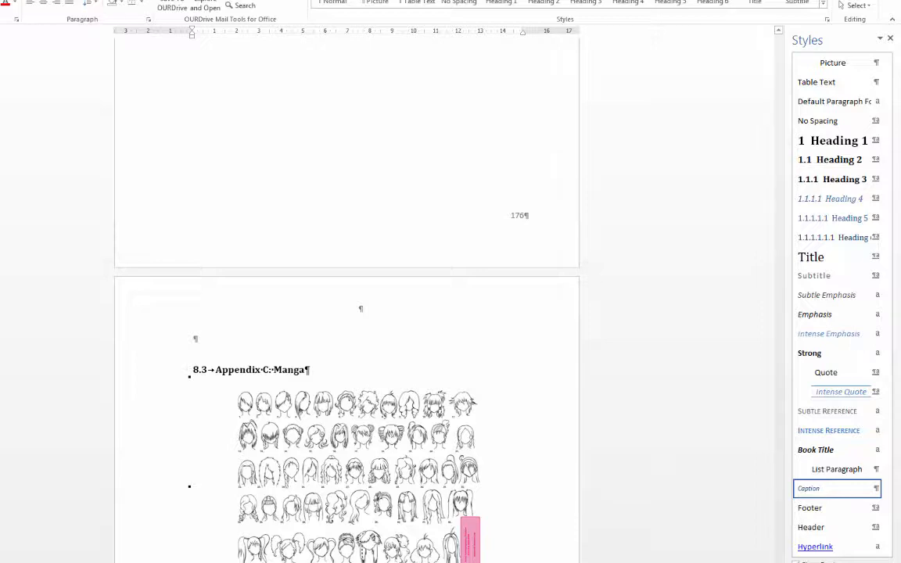
right_click(216, 428)
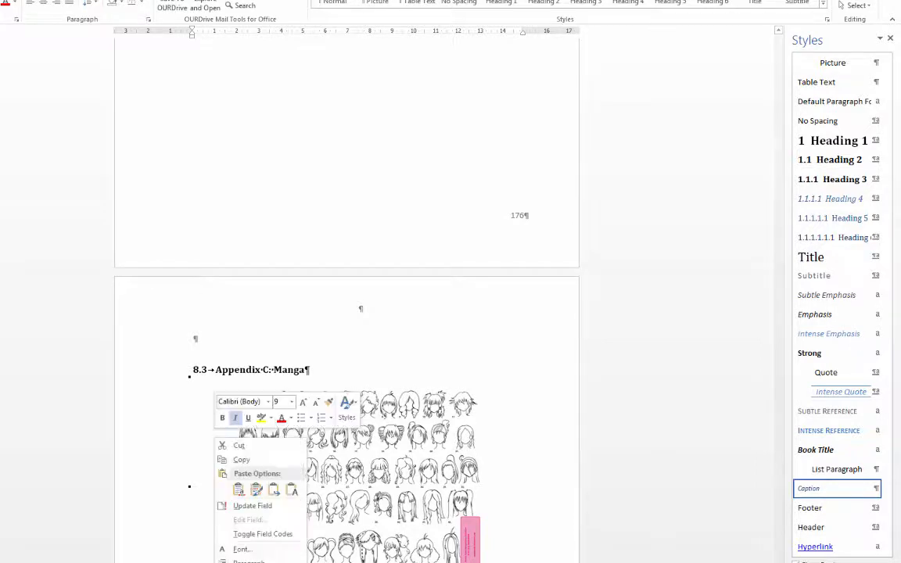
left_click(235, 510)
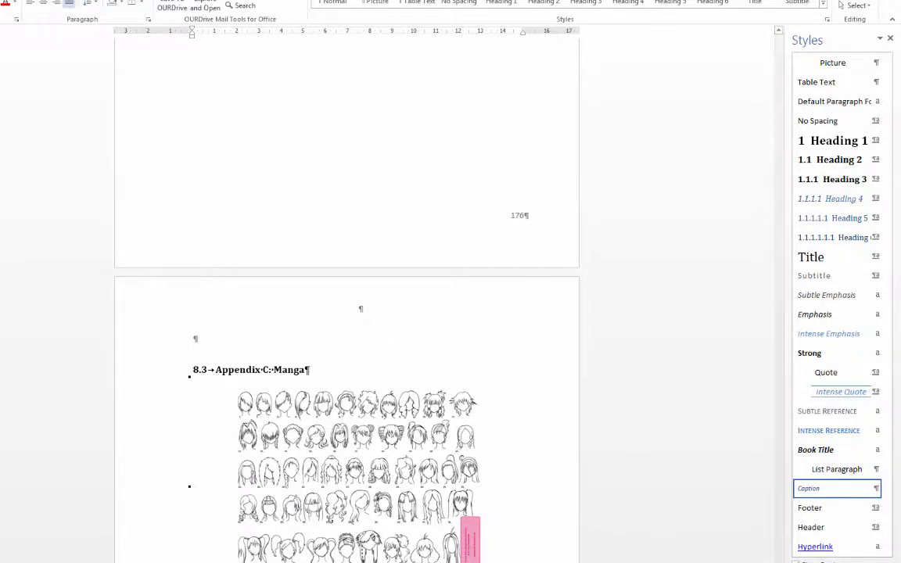
scroll(225, 321, "up", 20)
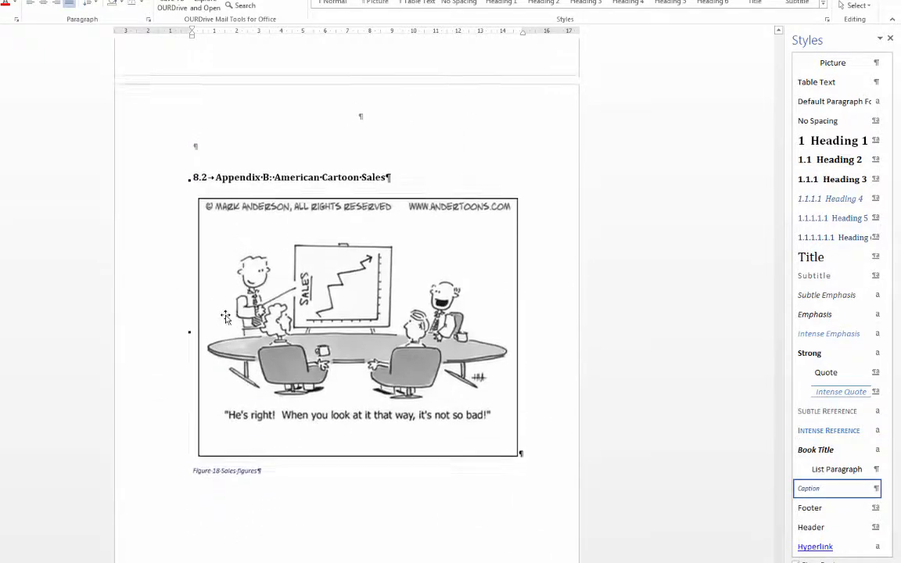
scroll(225, 320, "up", 15)
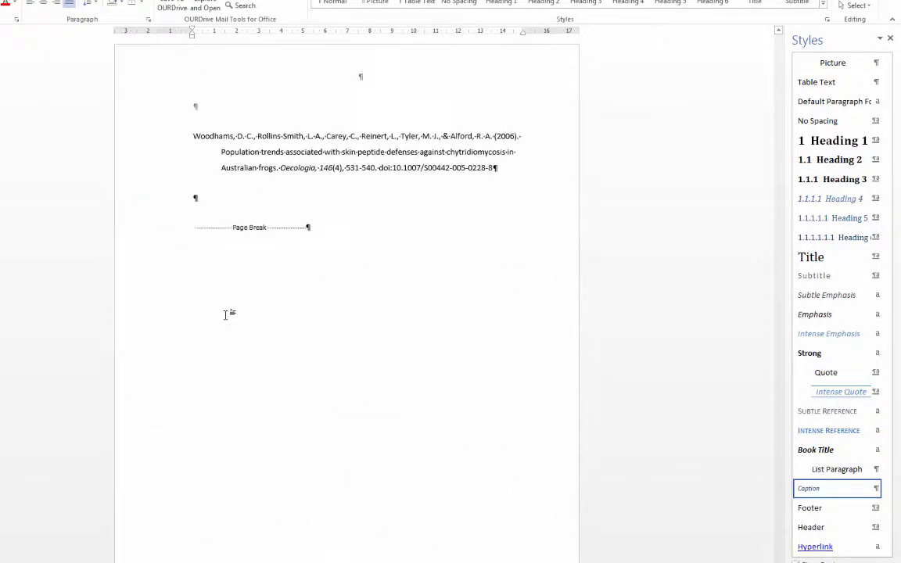
scroll(227, 254, "up", 5)
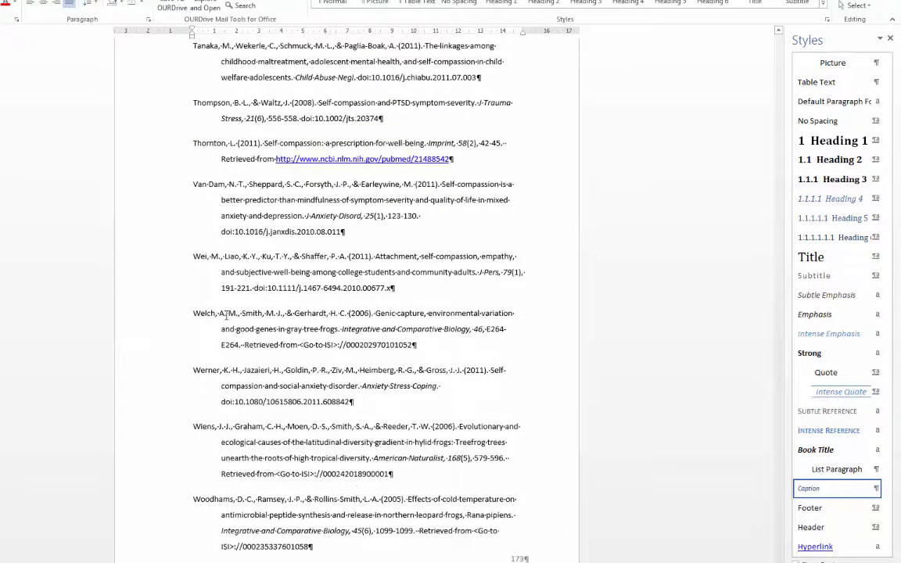